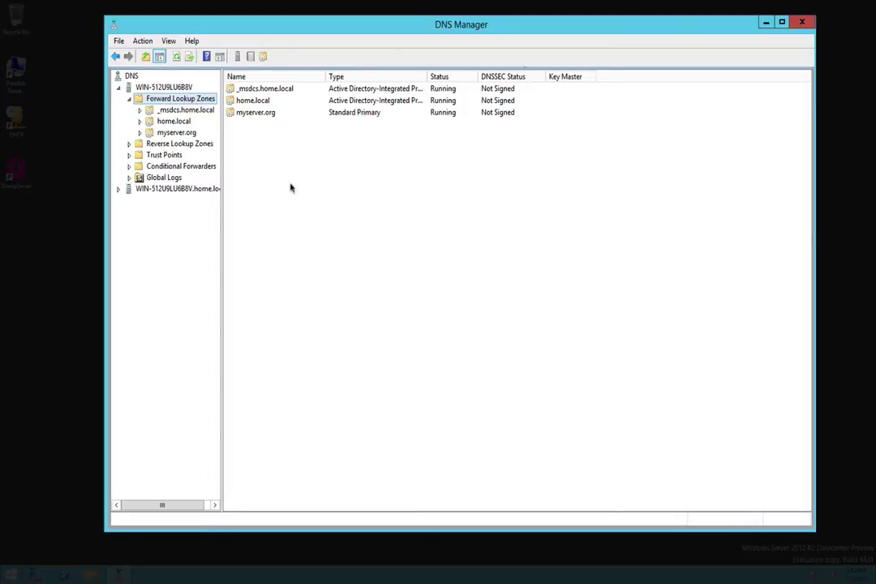
# Browse home.local's records, then open myserver.org to see its contacts, email and web host records
pyautogui.click(173, 122)
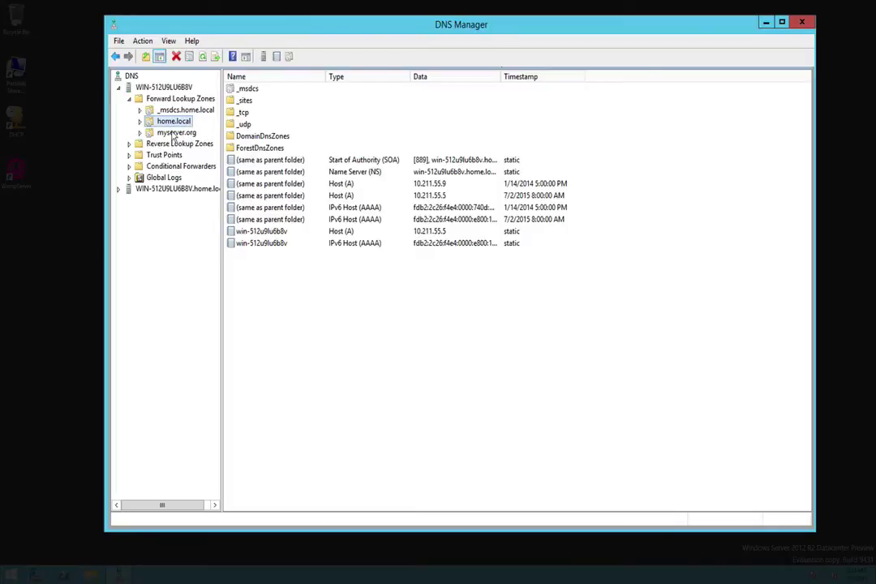
pyautogui.click(172, 133)
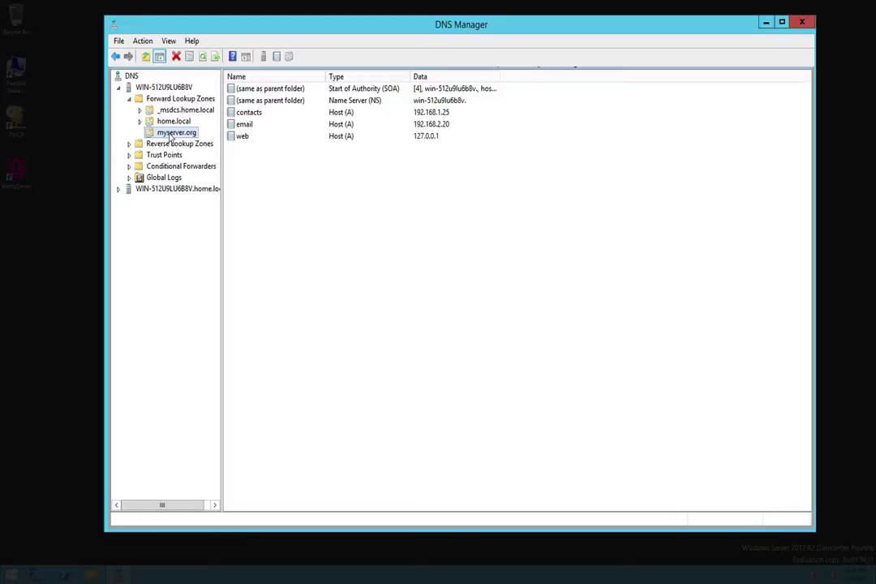
# Revisit home.local's records, then list all three forward lookup zones and their status
pyautogui.click(171, 123)
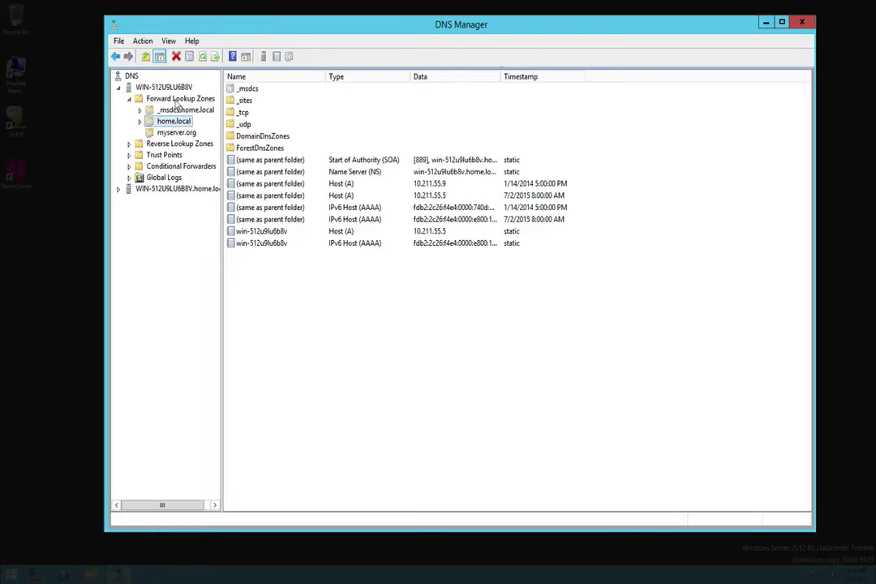
pyautogui.click(178, 99)
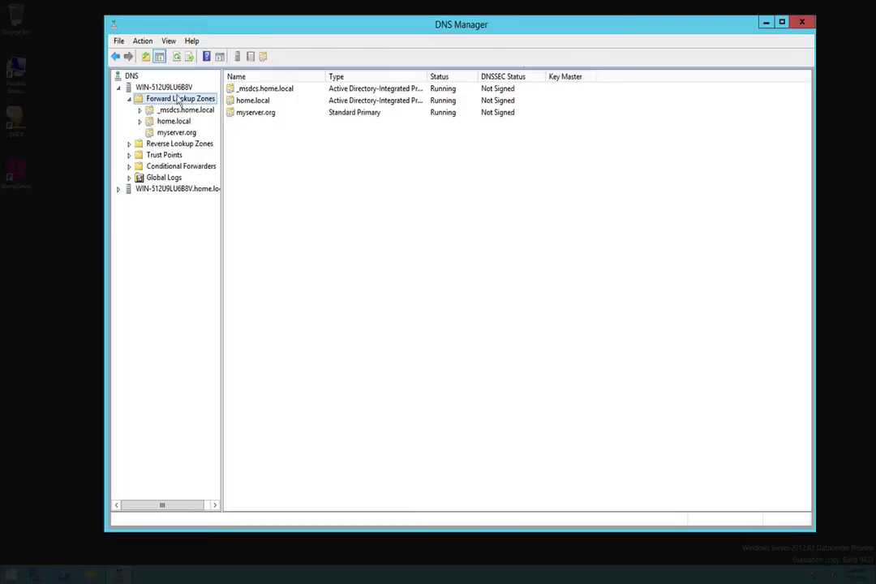
# Launch the New Zone Wizard on Forward Lookup Zones and keep a primary zone stored in Active Directory
pyautogui.rightClick(182, 104)
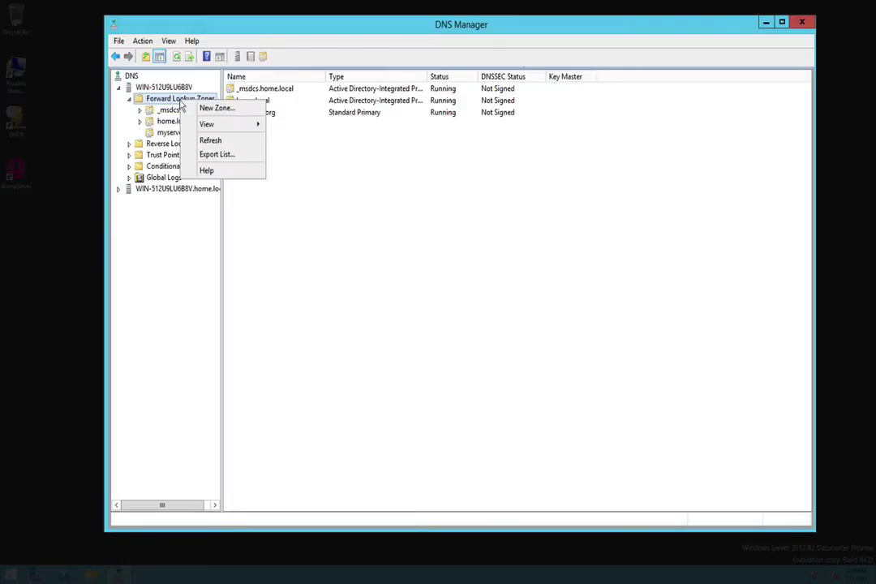
pyautogui.click(205, 111)
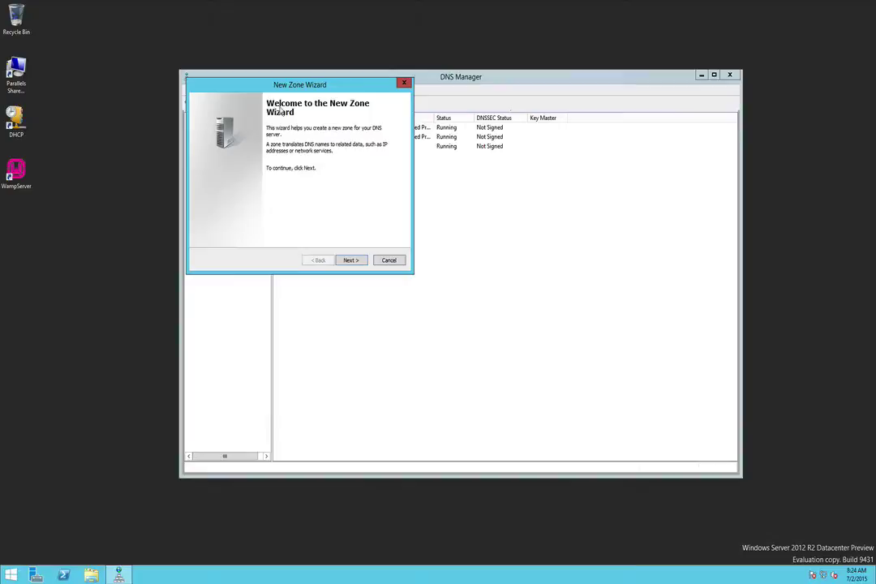
pyautogui.moveTo(241, 36); pyautogui.dragTo(389, 169)
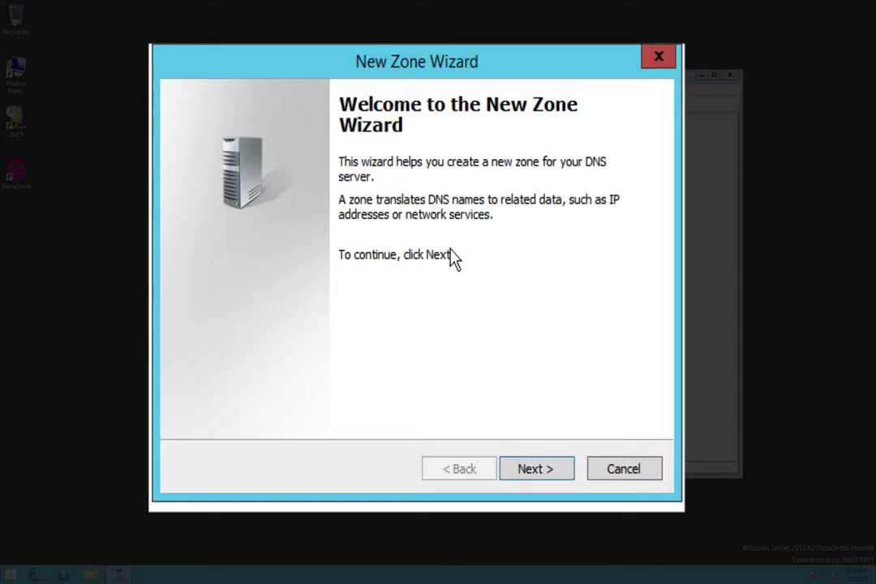
pyautogui.click(463, 362)
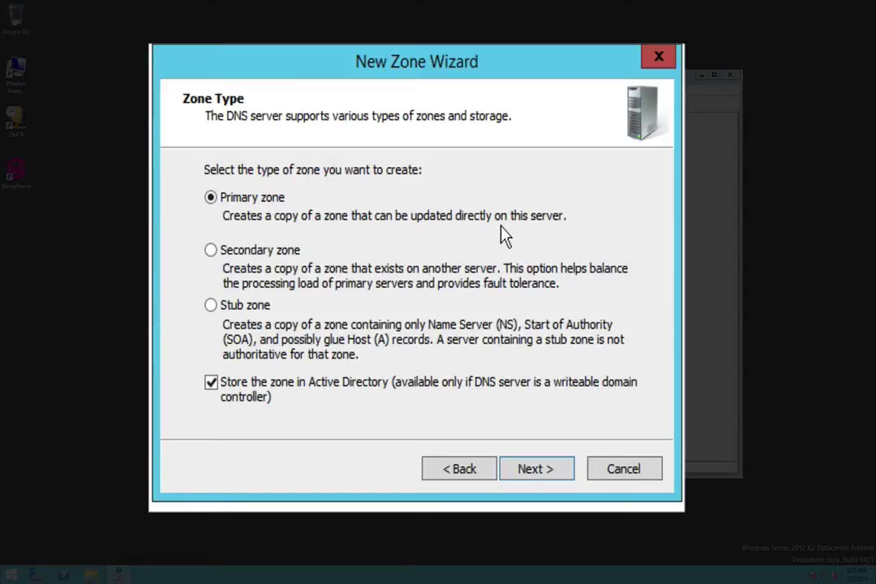
pyautogui.click(534, 475)
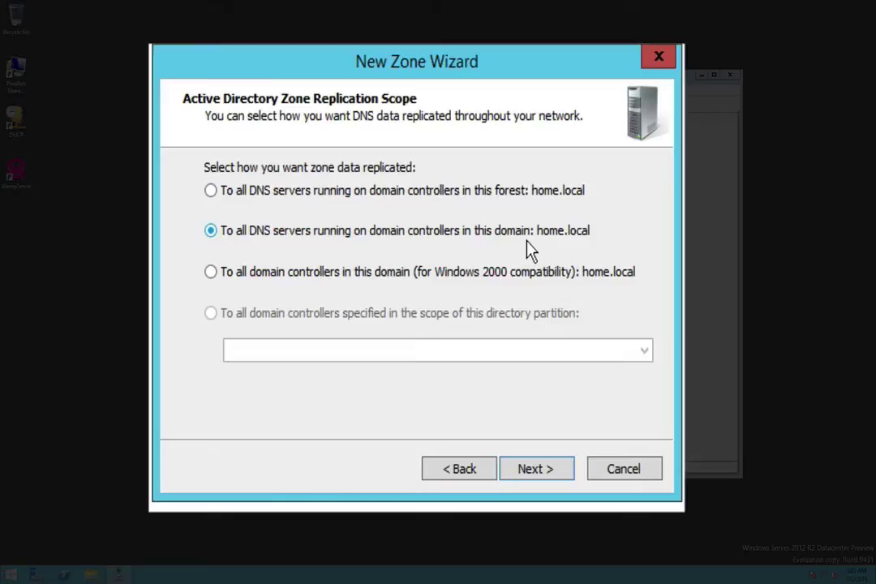
# Keep domain-wide replication, name the zone myautoparts.com, and disallow dynamic updates
pyautogui.click(523, 475)
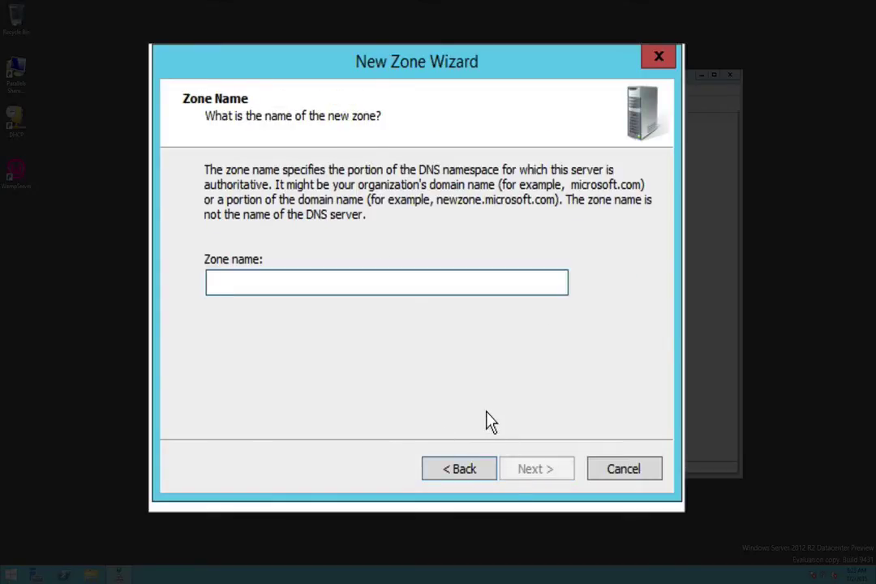
pyautogui.moveTo(402, 65); pyautogui.dragTo(470, 116)
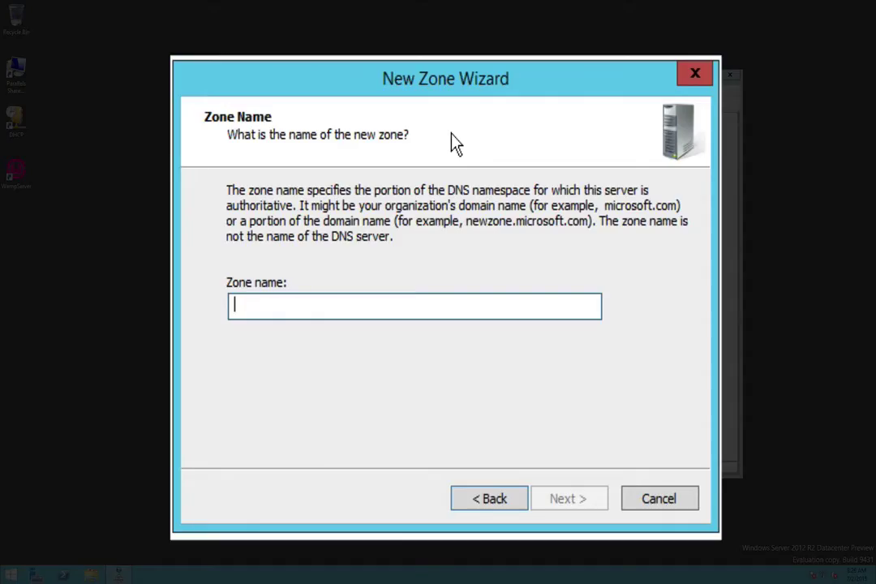
pyautogui.write('my')
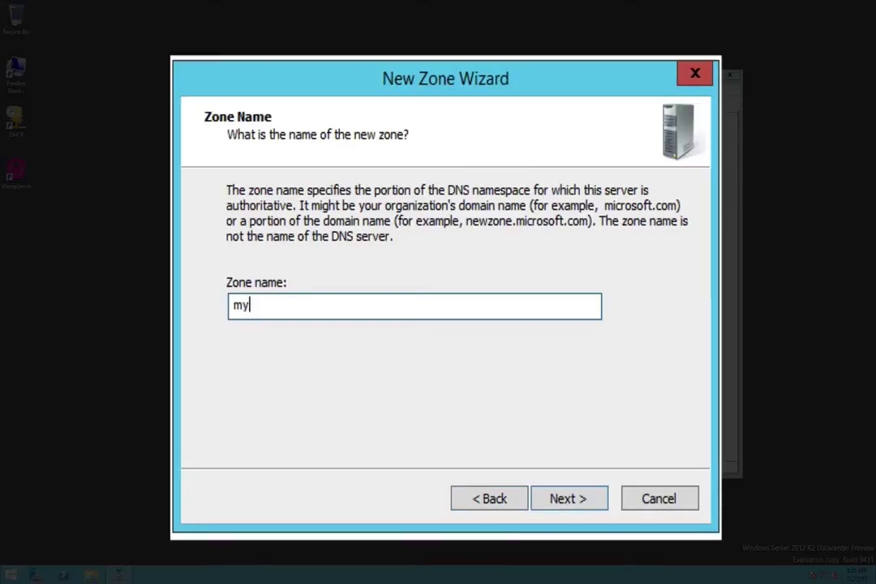
pyautogui.write('autoparts')
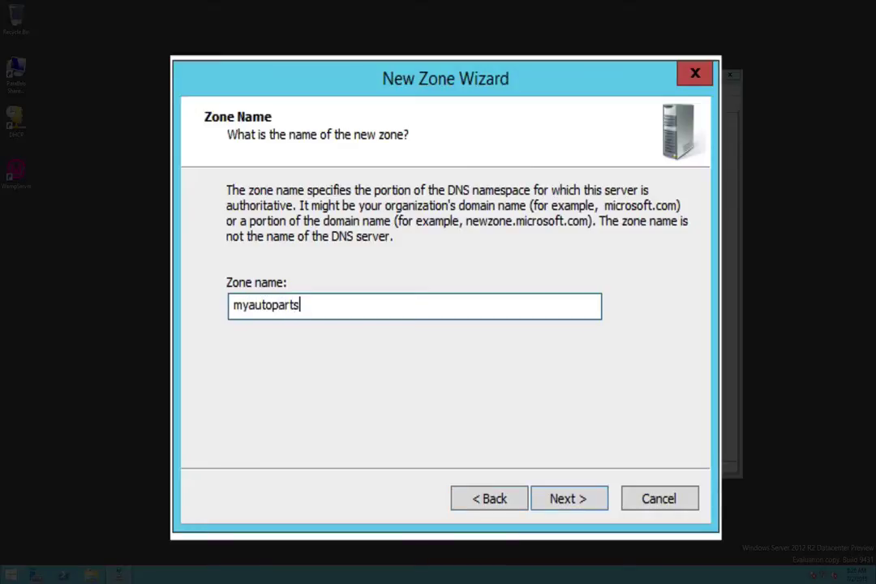
pyautogui.write('.com')
pyautogui.click(561, 501)
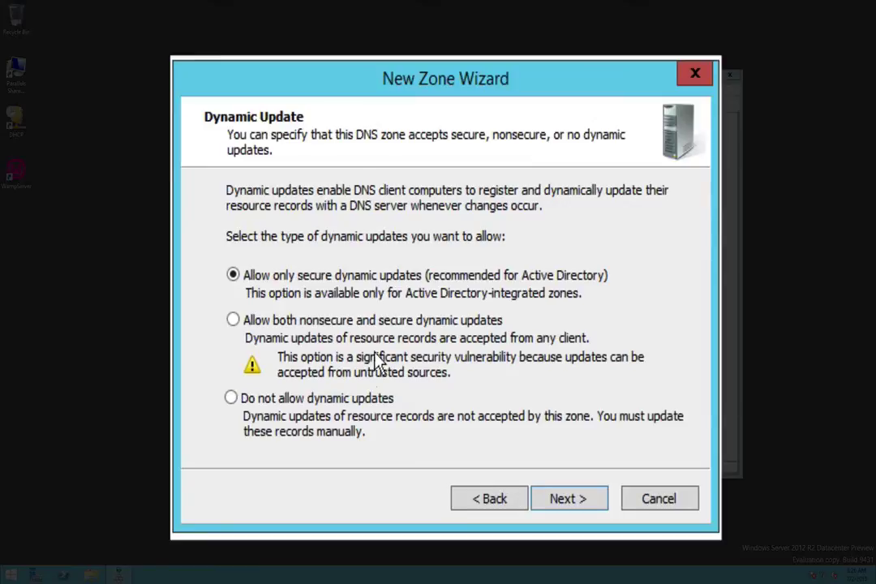
pyautogui.click(231, 399)
pyautogui.click(565, 502)
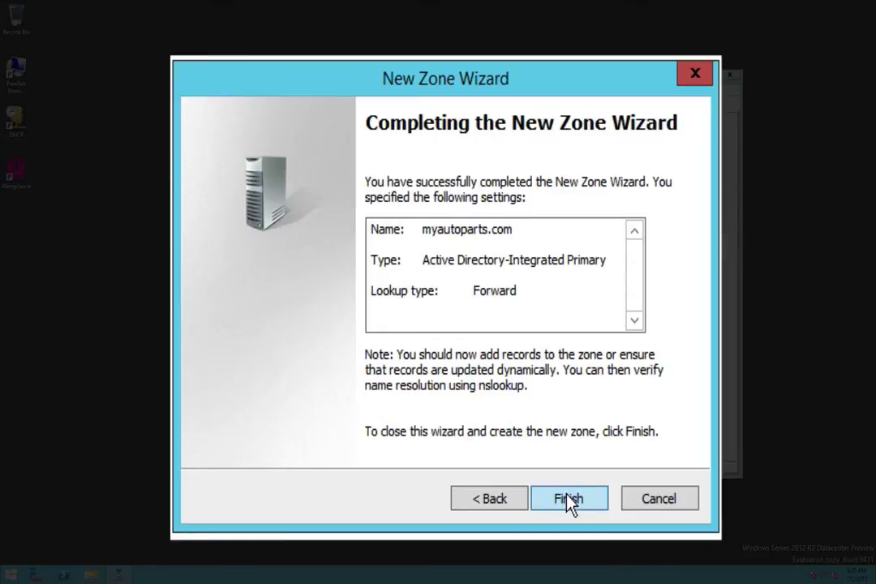
# Finish creating myautoparts.com and add a blank-name host (A) record pointing to 192.168.1.10
pyautogui.click(569, 500)
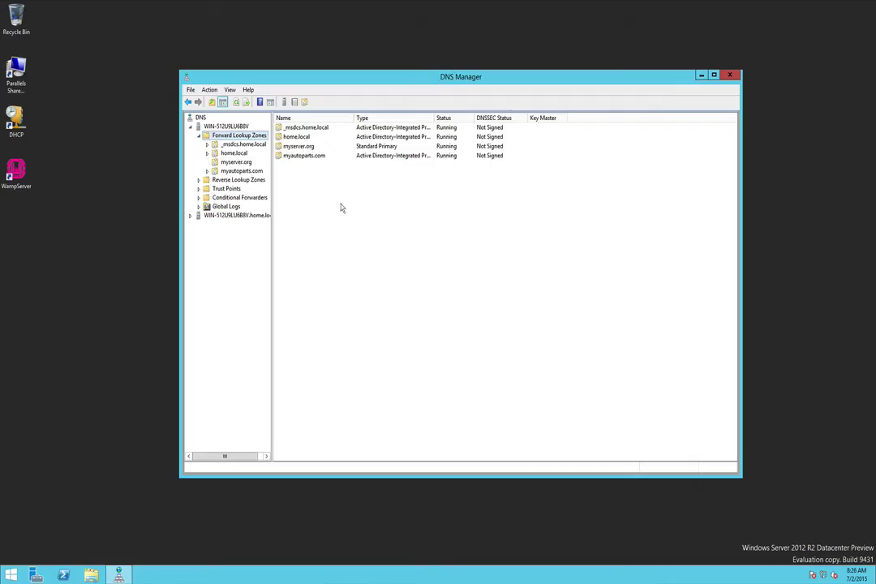
pyautogui.click(242, 172)
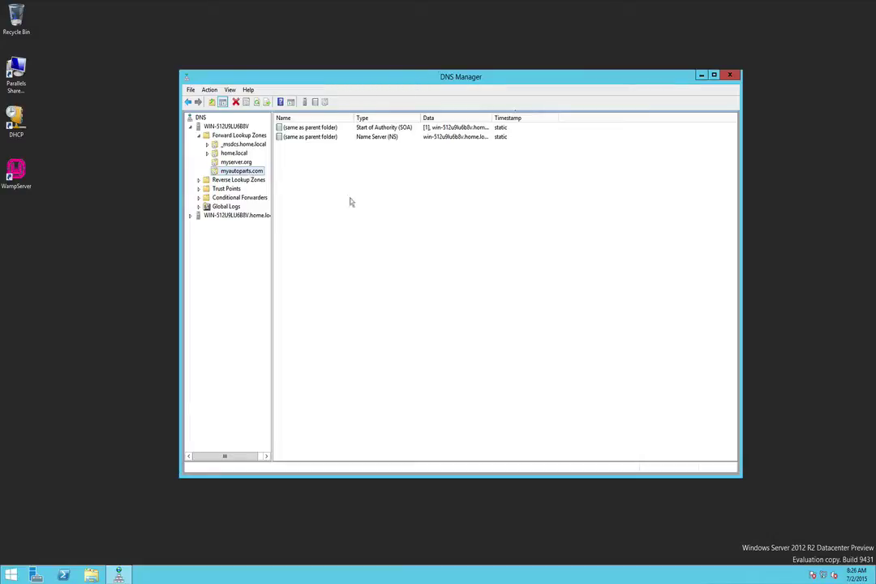
pyautogui.rightClick(401, 234)
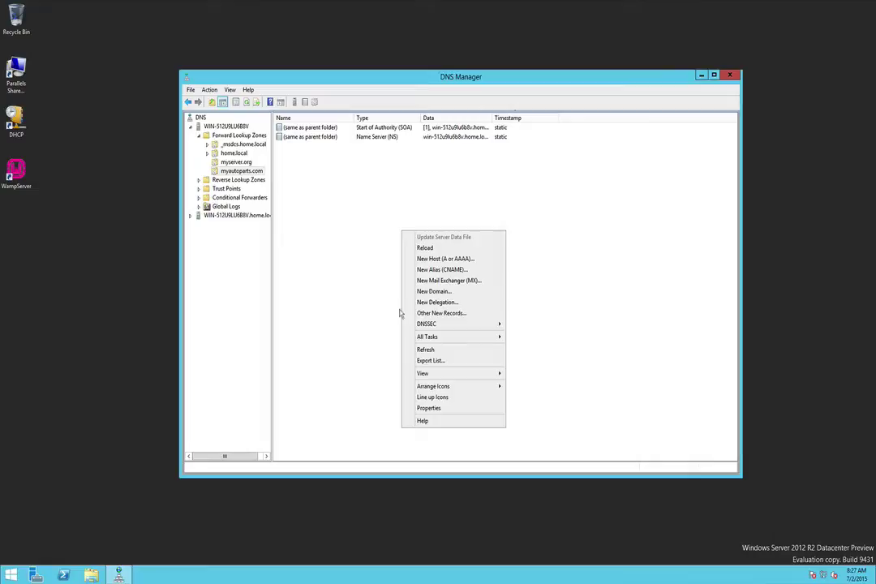
pyautogui.click(430, 258)
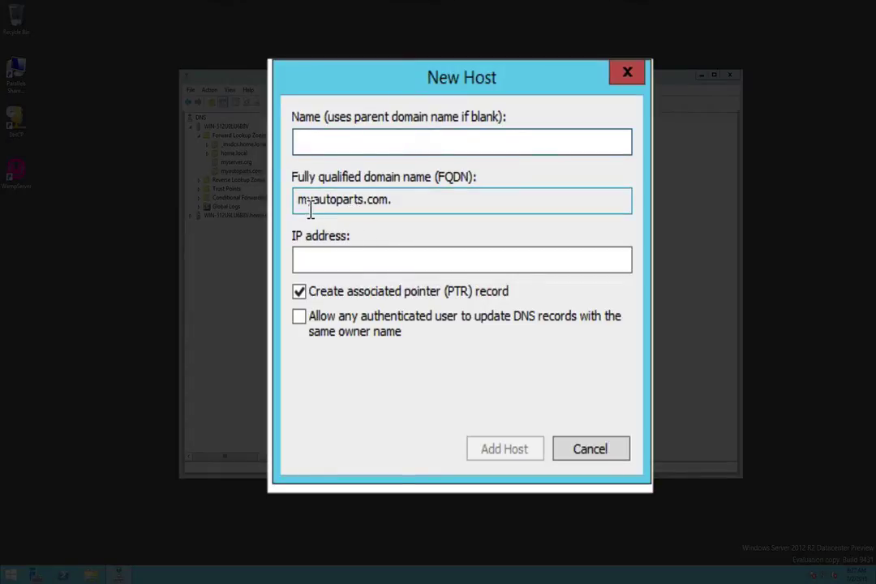
pyautogui.click(382, 258)
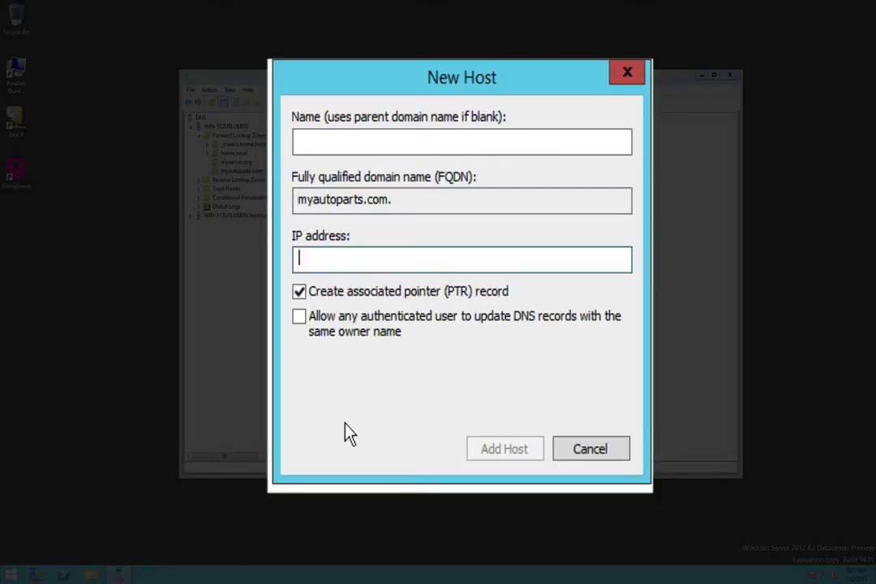
pyautogui.write('192.')
pyautogui.write('168.1.10')
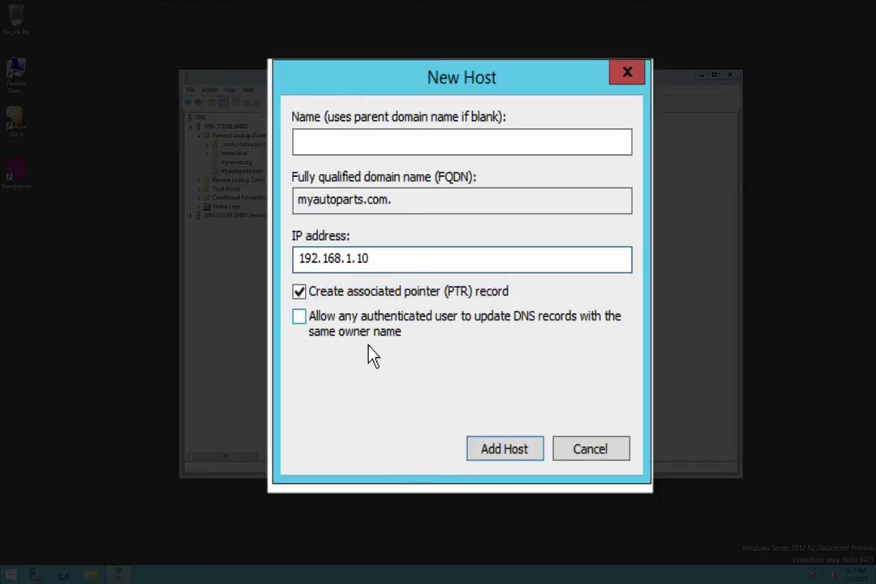
pyautogui.click(504, 450)
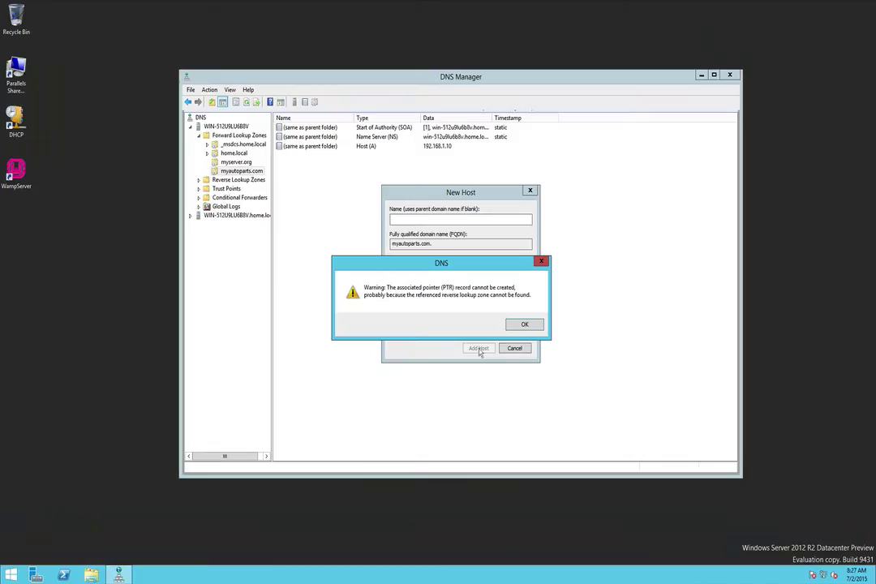
pyautogui.click(523, 326)
pyautogui.click(514, 348)
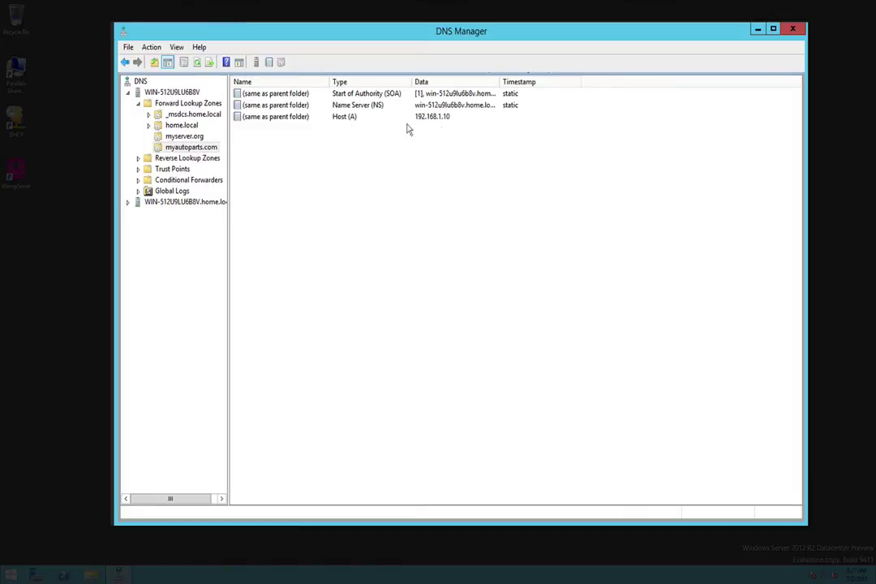
# Start an MX record with host email, priority 10, and mail server email.myautoparts.com
pyautogui.rightClick(365, 182)
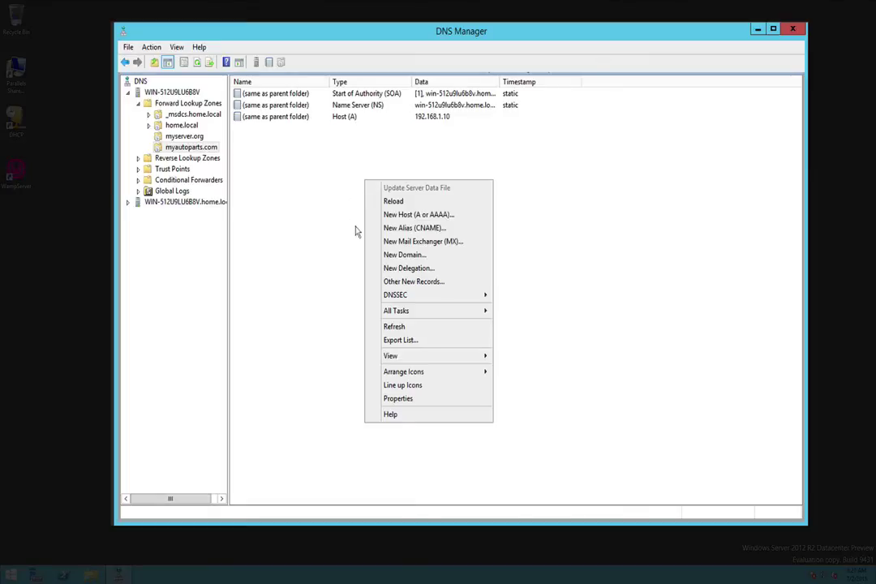
pyautogui.click(401, 242)
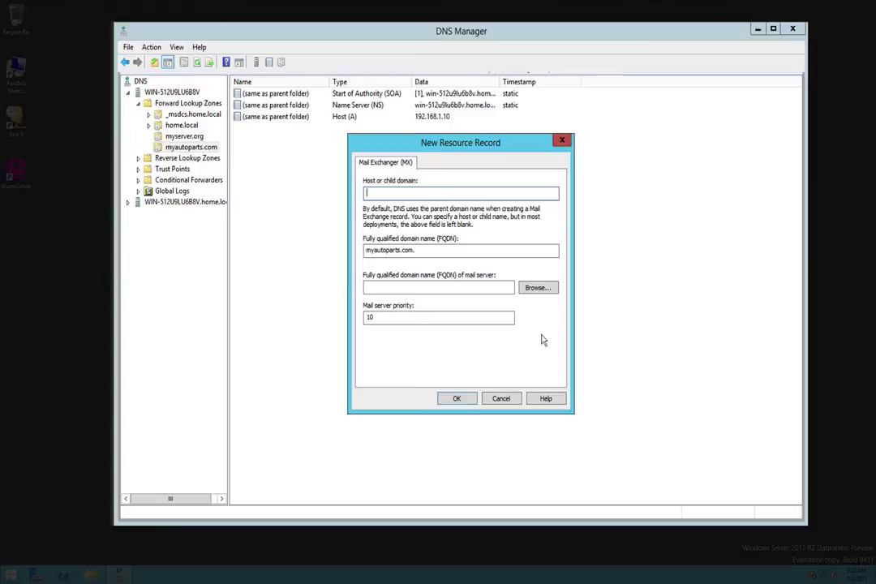
pyautogui.write('email')
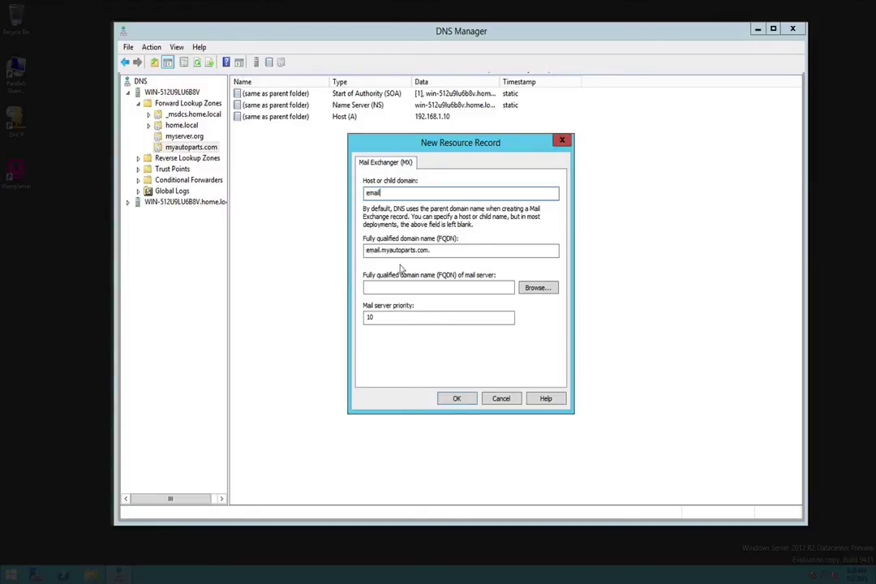
pyautogui.click(417, 287)
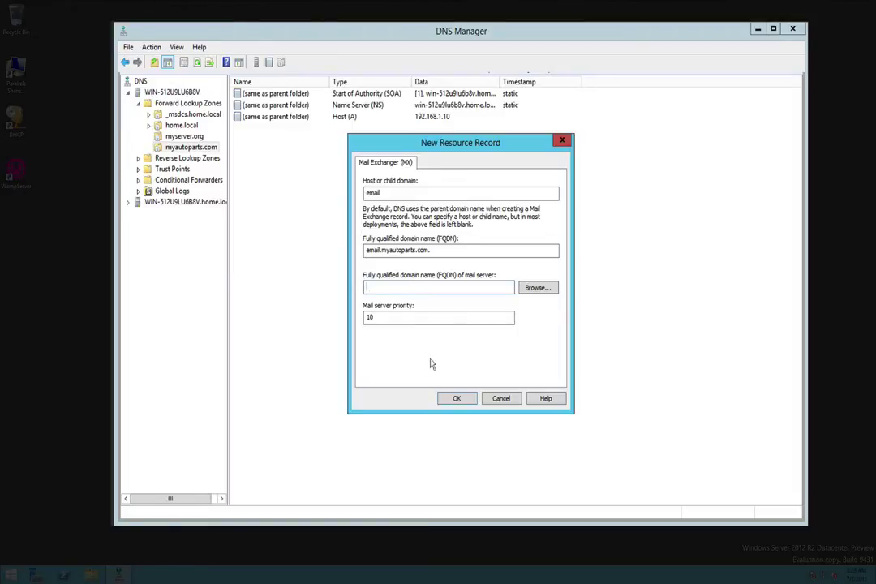
pyautogui.write('email.myautop')
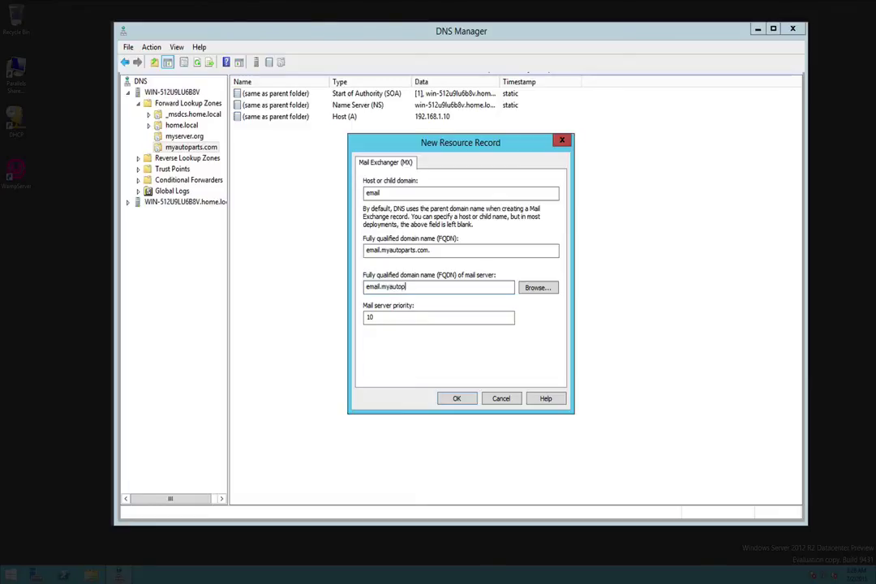
pyautogui.write('arts.com')
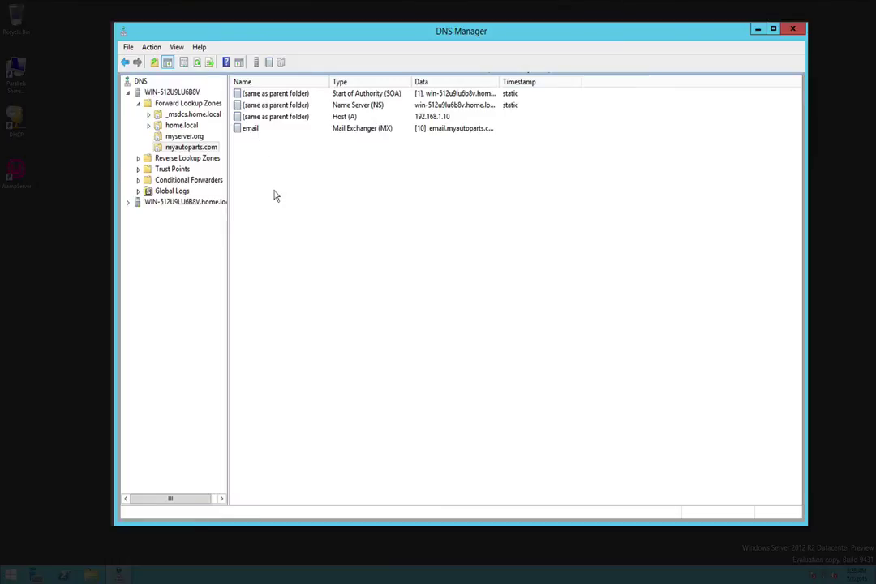
# Start another New Zone Wizard and choose a primary zone stored in Active Directory
pyautogui.click(198, 105)
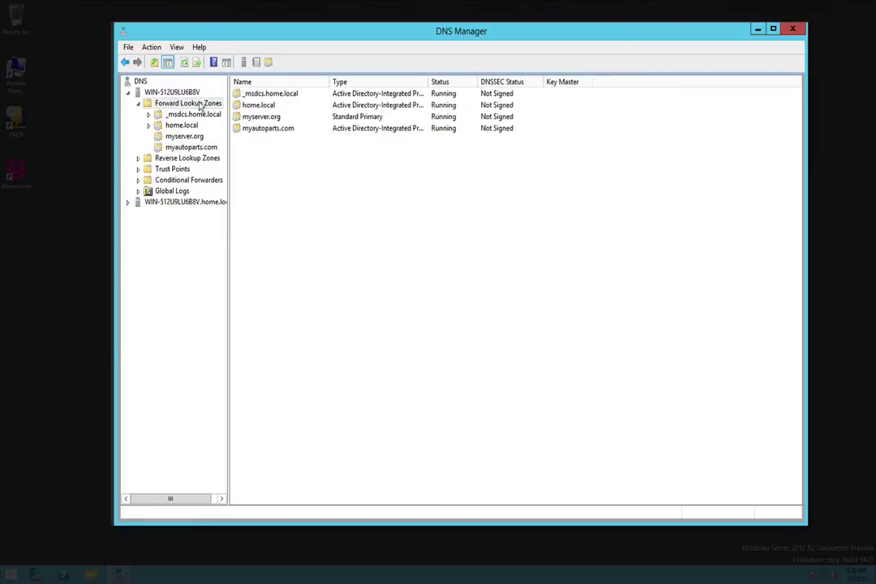
pyautogui.rightClick(200, 106)
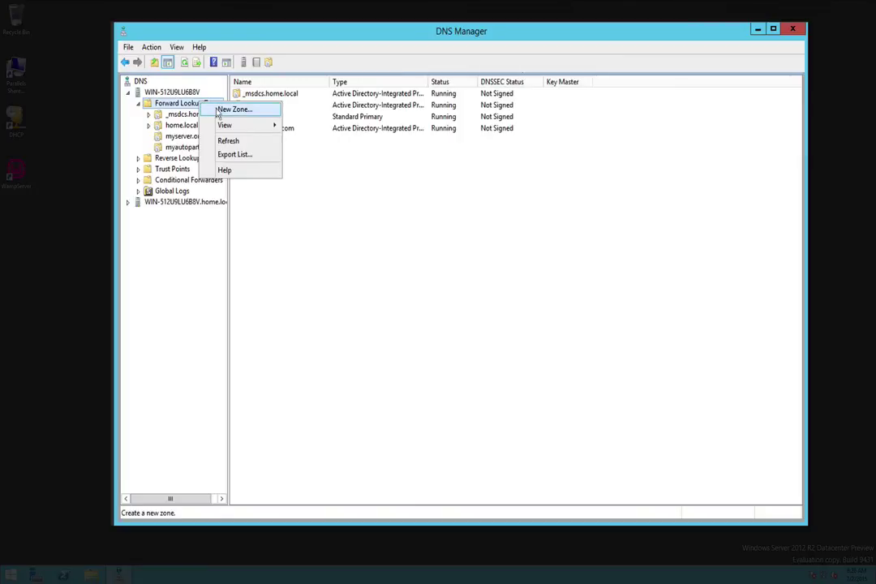
pyautogui.click(228, 111)
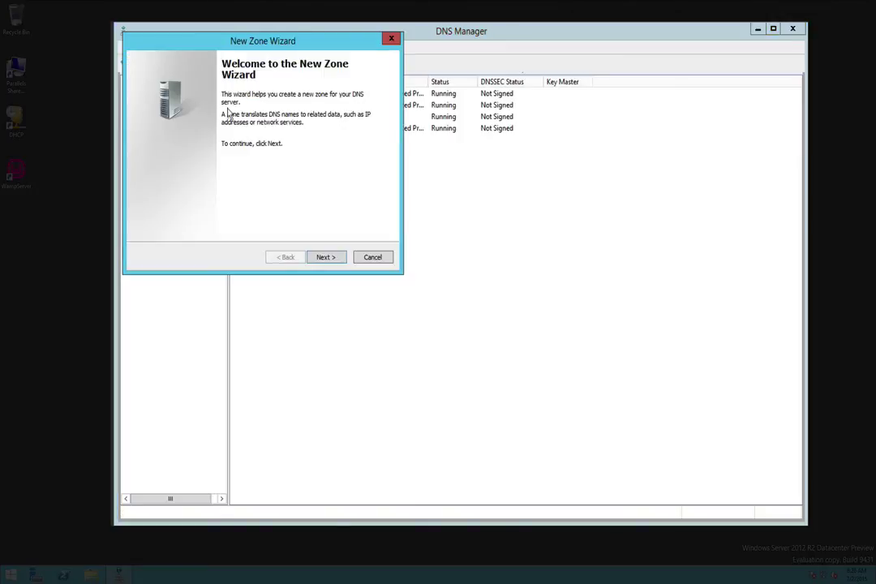
pyautogui.click(325, 256)
pyautogui.moveTo(287, 39); pyautogui.dragTo(479, 193)
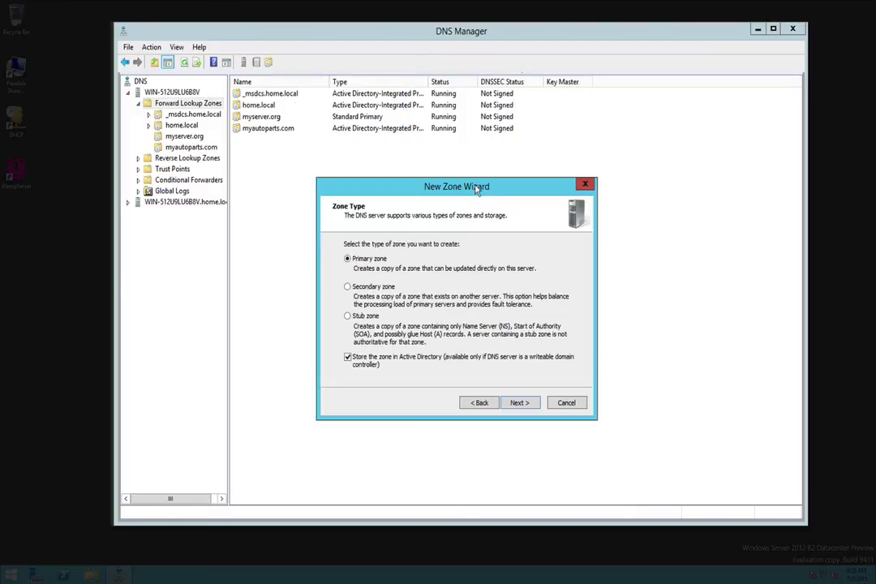
pyautogui.click(518, 403)
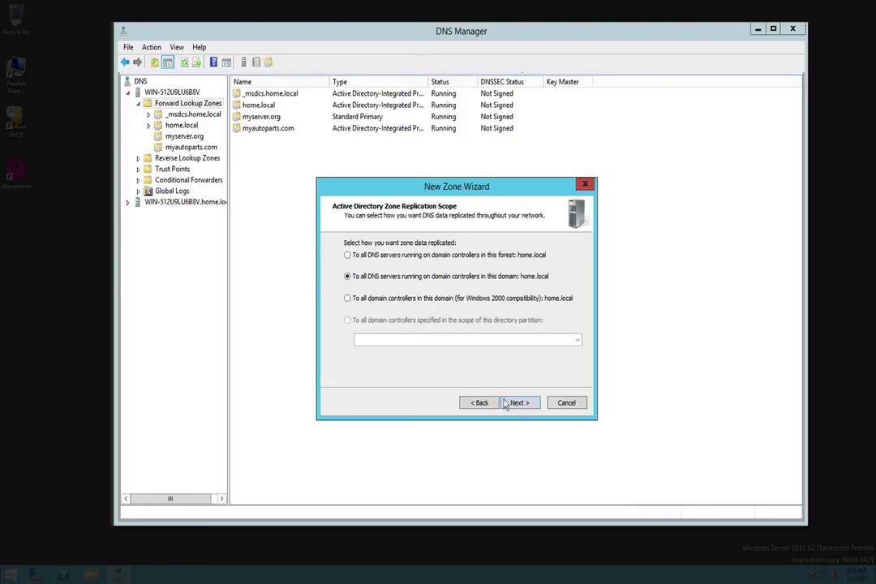
# Keep domain replication, name the zone wefixcomputers.com, disallow dynamic updates, and finish
pyautogui.click(511, 404)
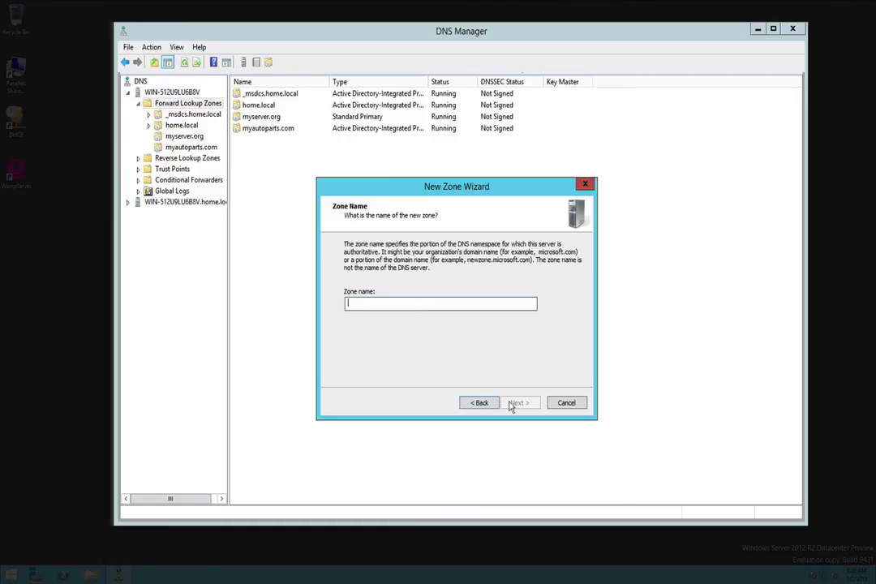
pyautogui.write('wefixcomputers.com')
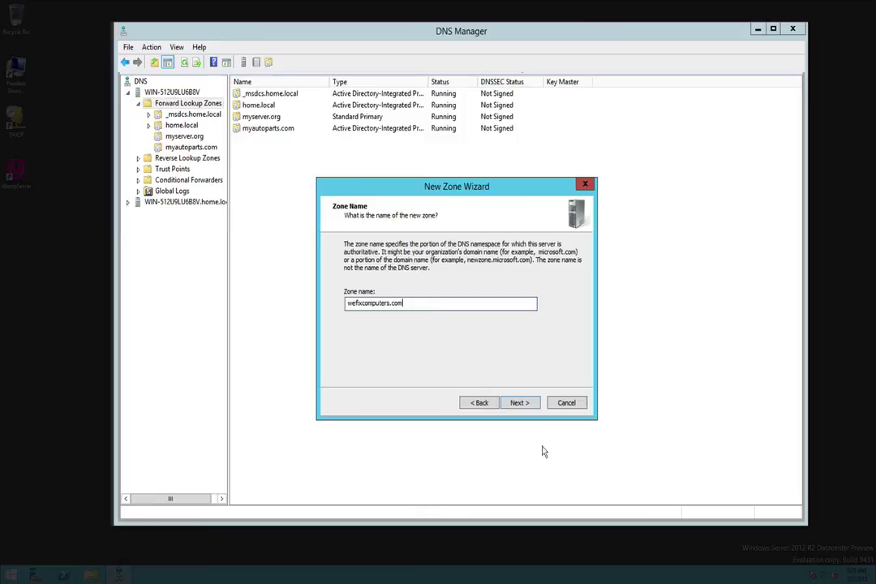
pyautogui.click(519, 403)
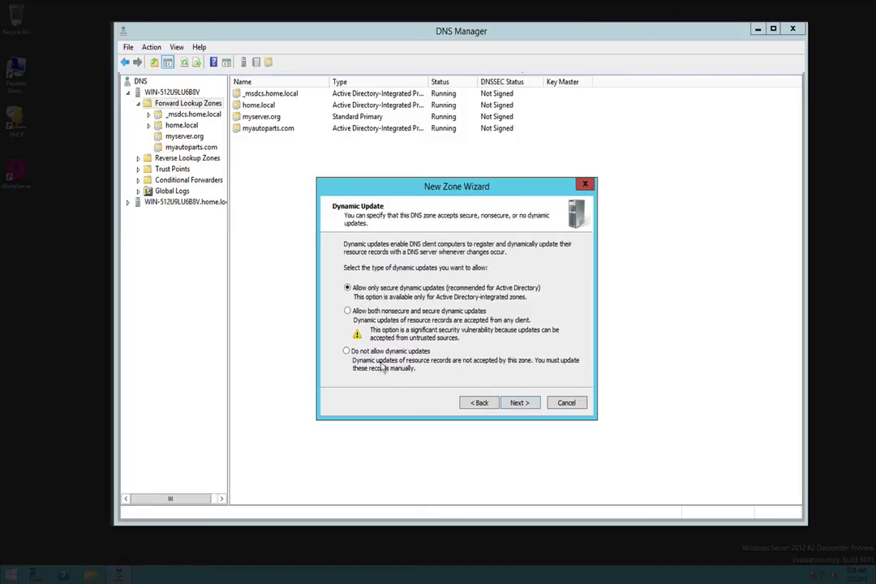
pyautogui.click(409, 356)
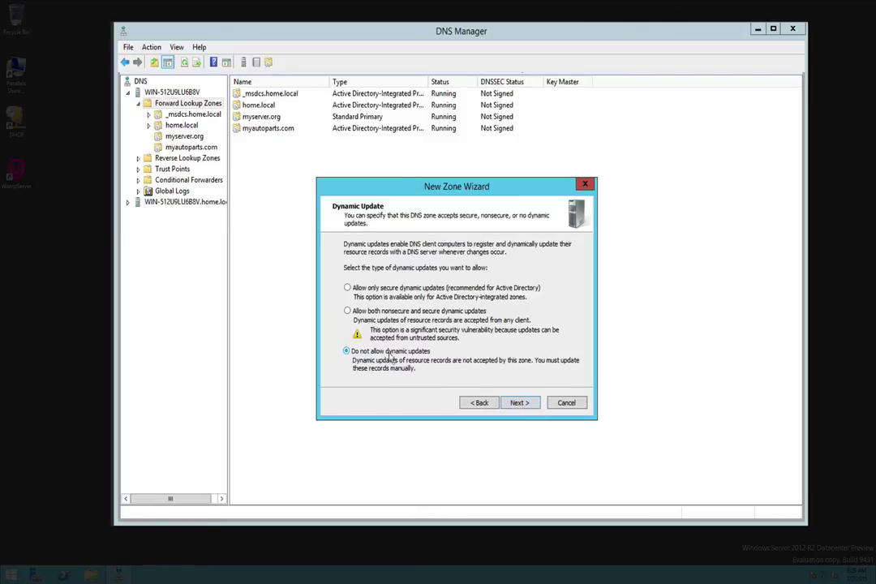
pyautogui.click(518, 404)
pyautogui.click(519, 404)
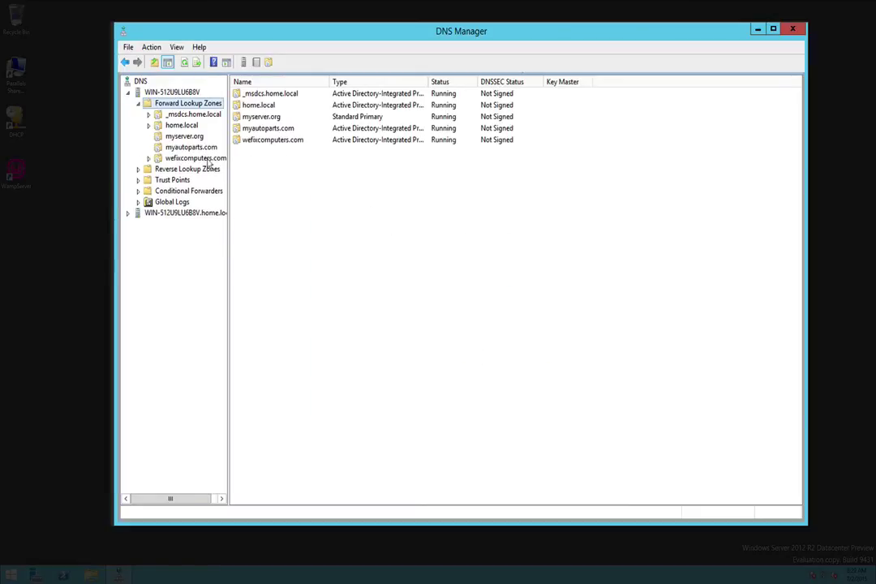
# Check wefixcomputers.com's default SOA and NS records, then switch to the Chrome window
pyautogui.click(209, 159)
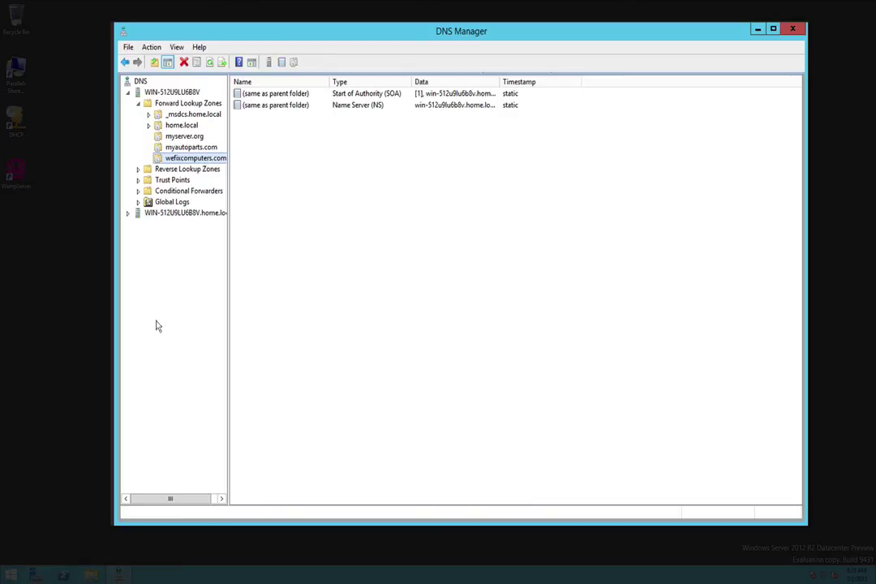
pyautogui.click(91, 575)
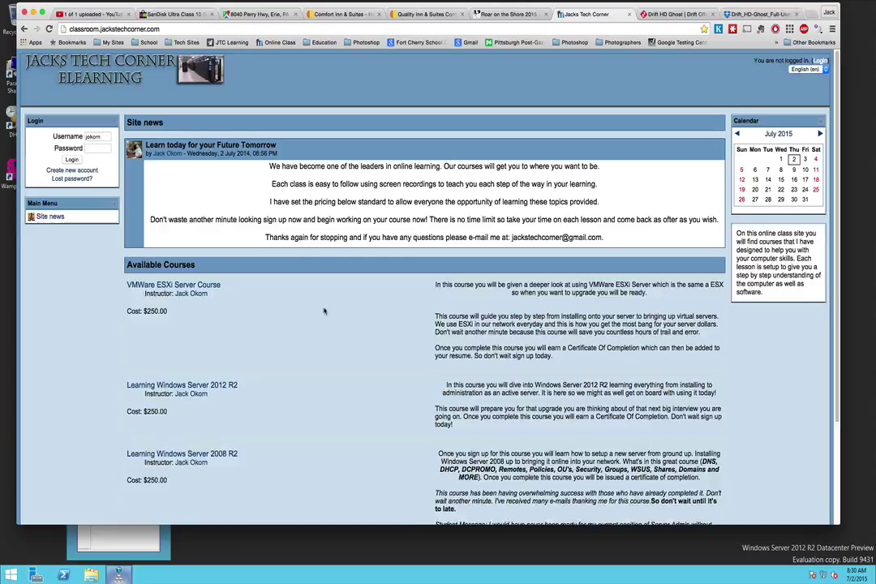
# Scroll through the Jacks Tech Corner course list and back to the top
pyautogui.scroll(-3, 325, 308)
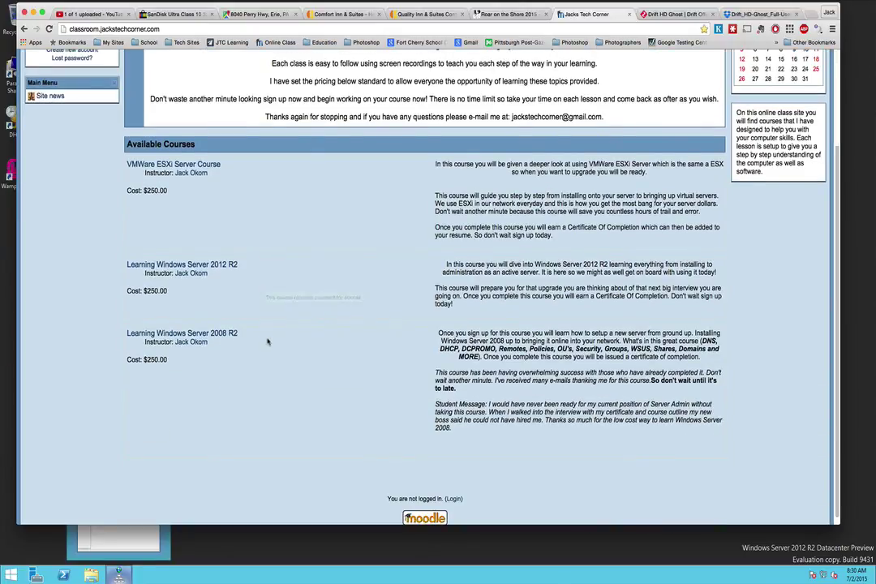
pyautogui.scroll(3, 268, 341)
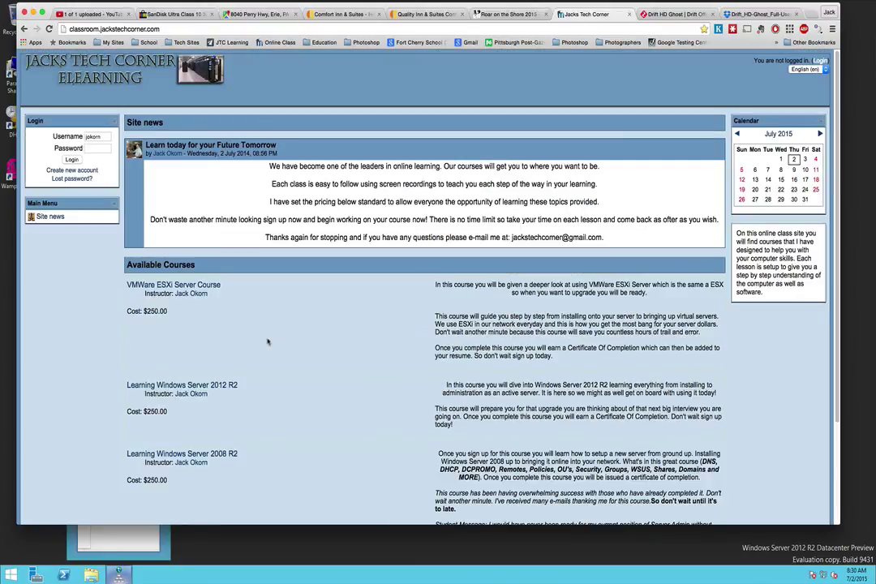
# Minimize Chrome so DNS Manager with the wefixcomputers.com records is back in front
pyautogui.click(31, 14)
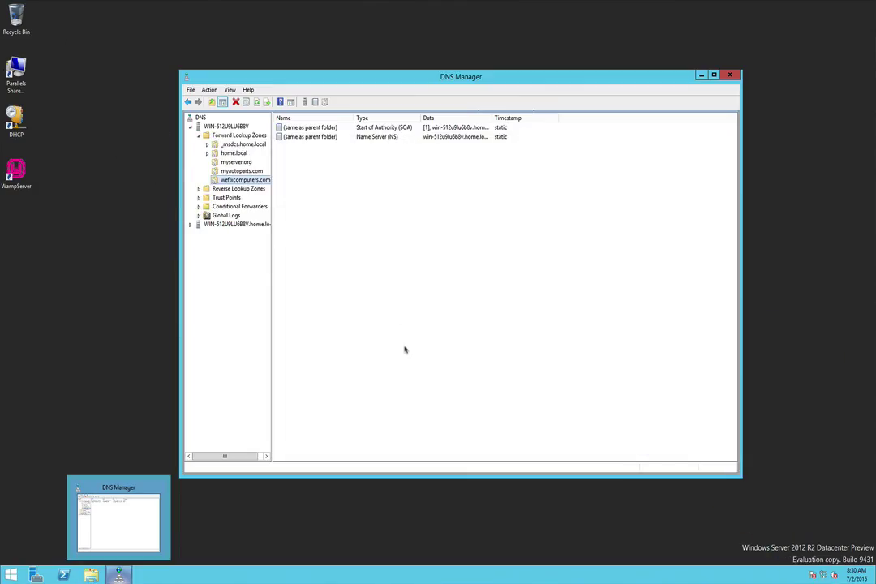